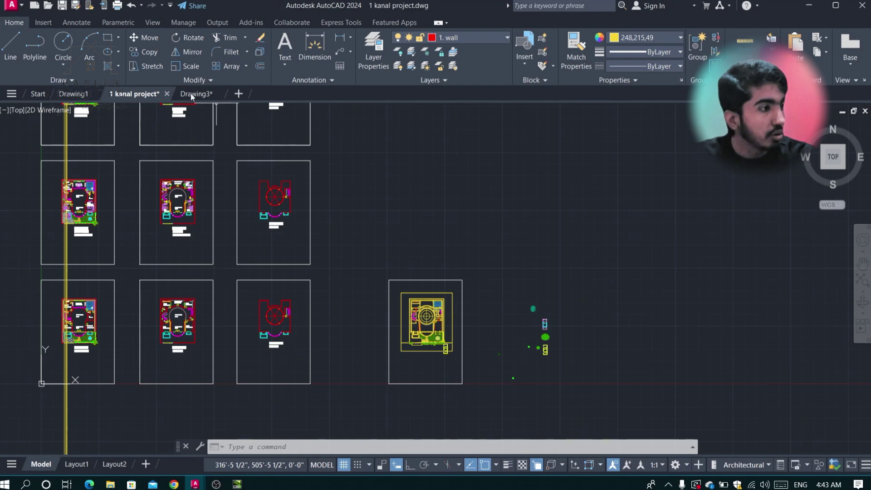
Create a new drawing and set its length units to Architectural with a precision of 0'-0 1/2"
click(239, 94)
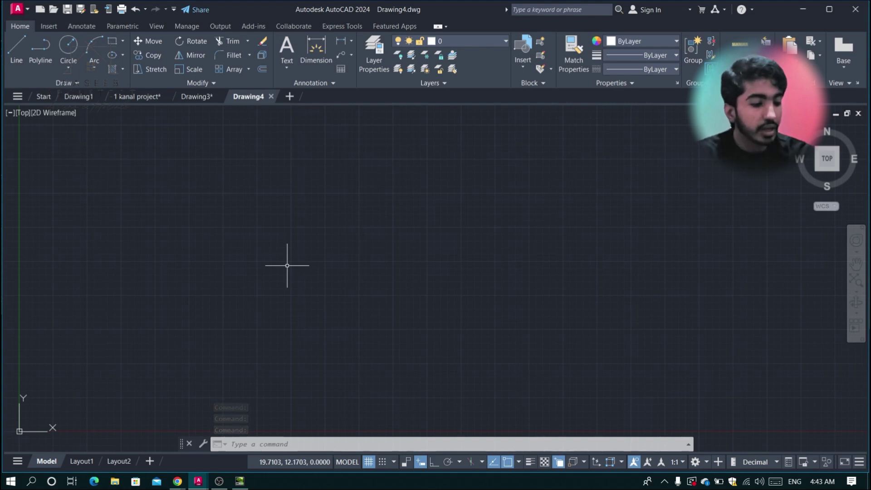
text(UN)
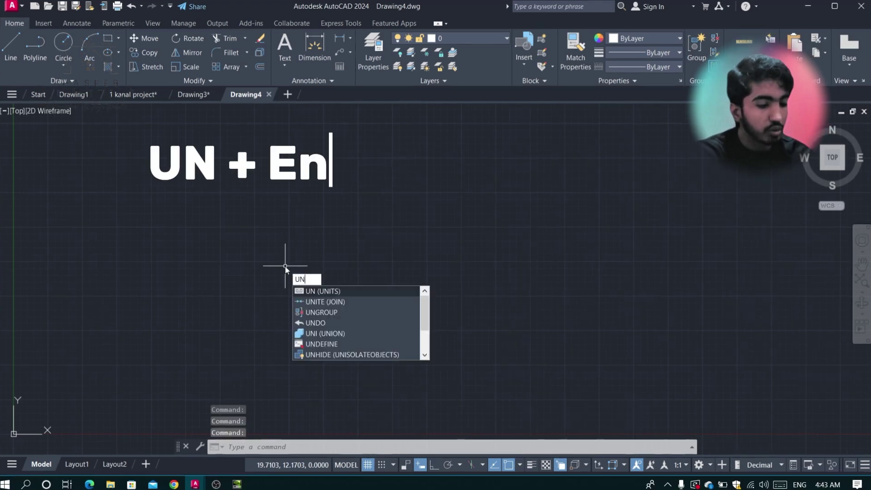
key(Return)
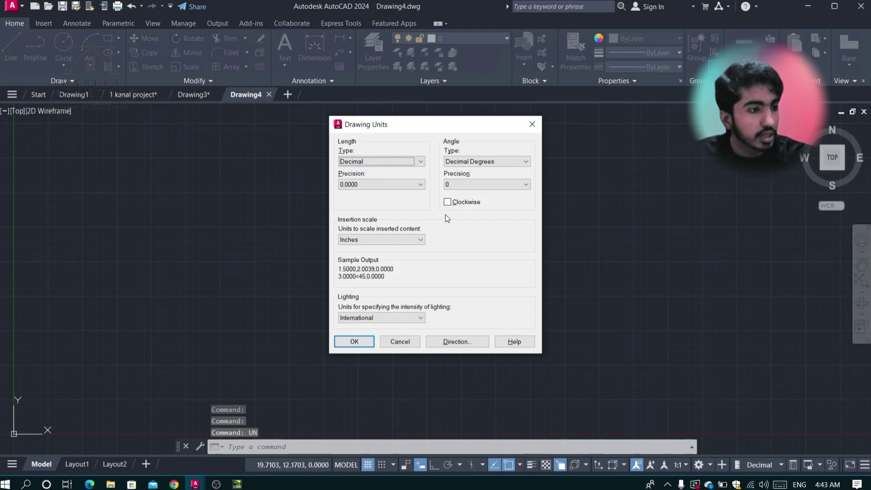
click(420, 161)
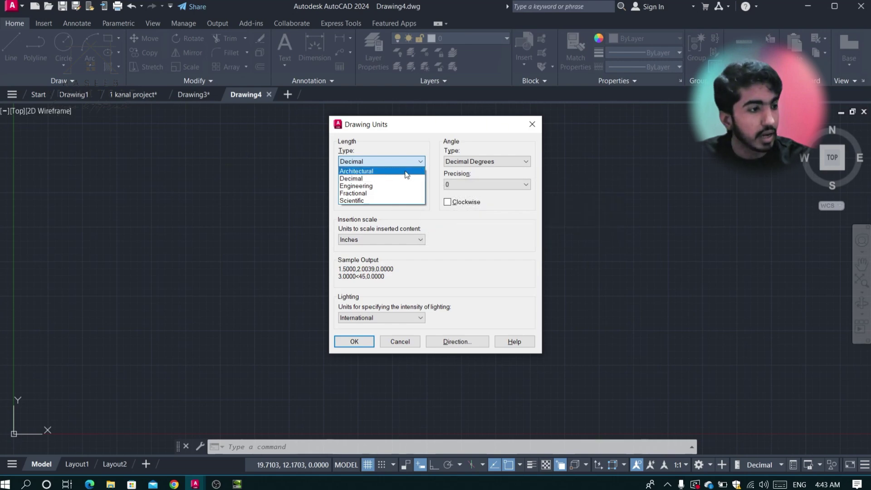
click(406, 171)
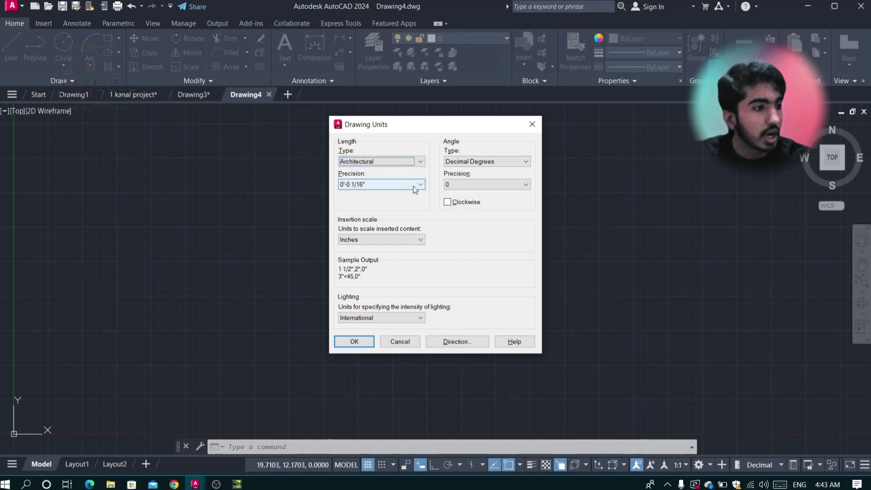
click(414, 186)
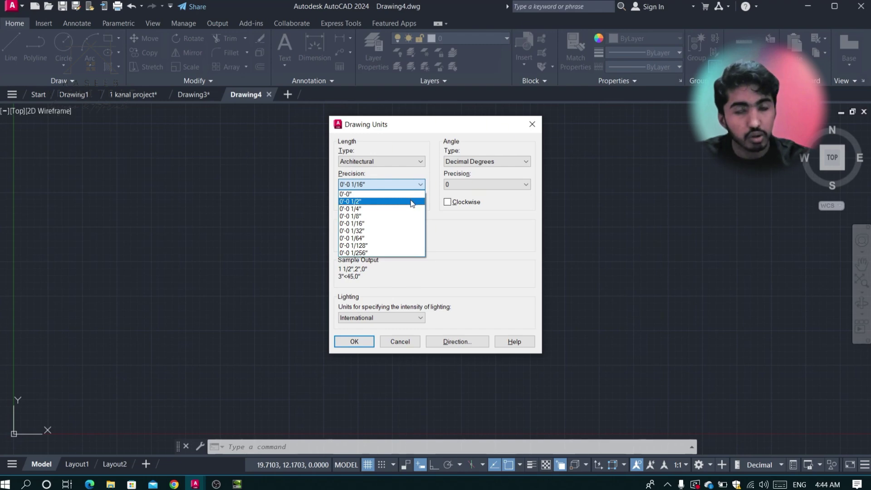
click(411, 202)
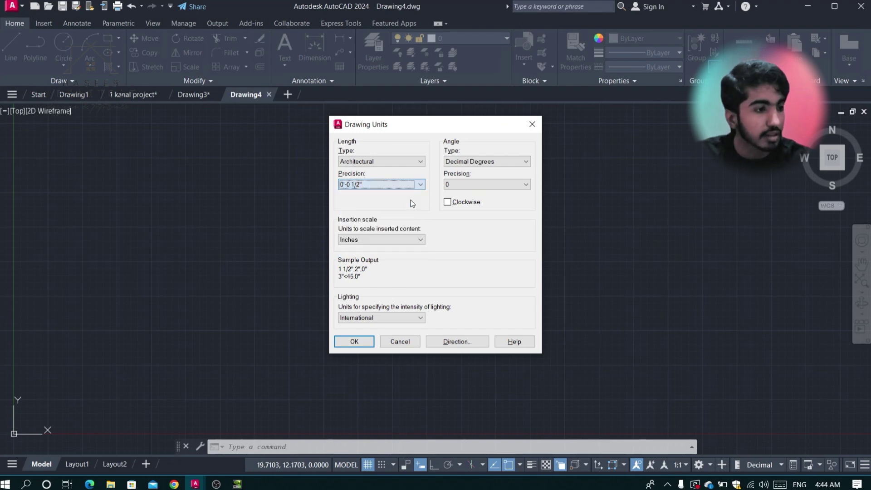
Set the drawing's angle units to Deg/Min/Sec with precision 0d00'00" and the insertion scale to Inches, and accept the units
click(513, 163)
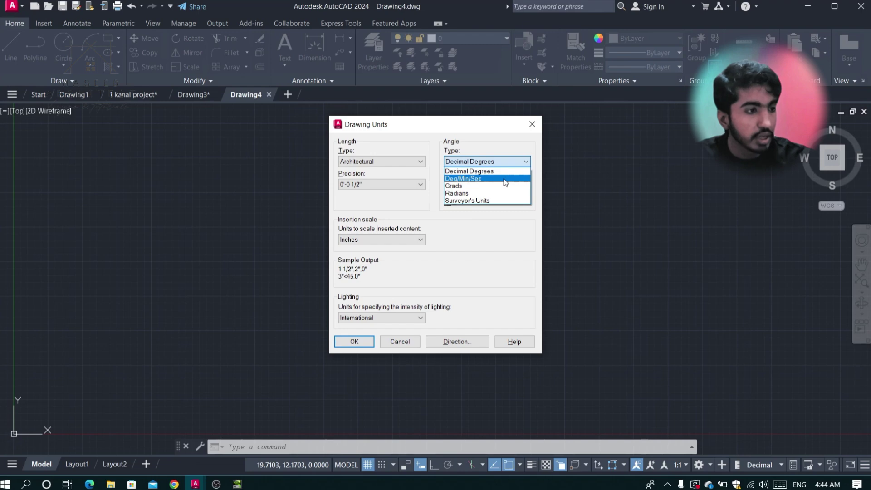
click(504, 179)
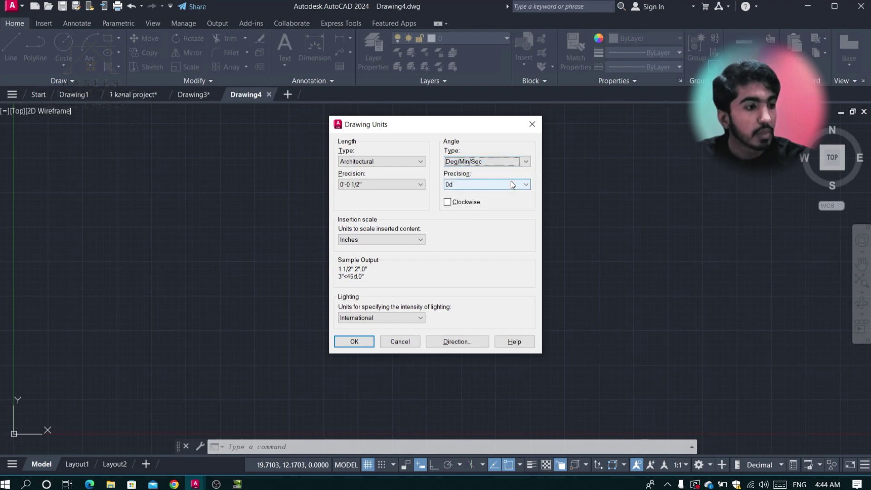
click(512, 184)
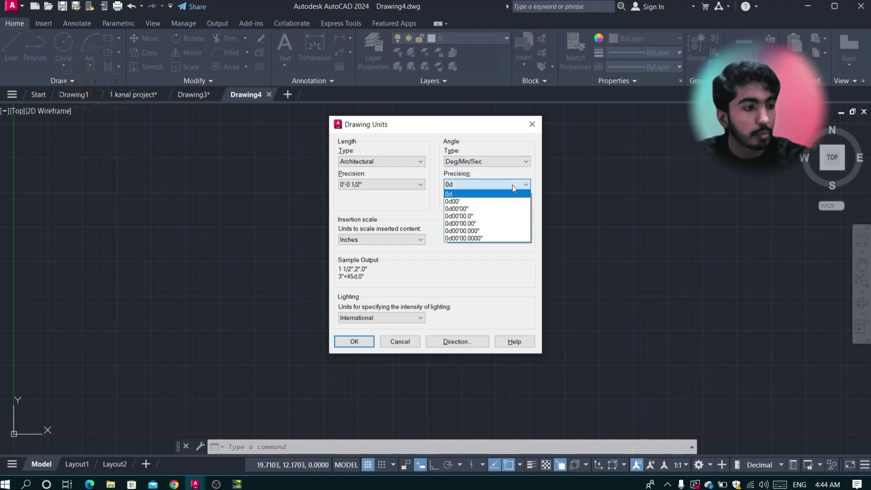
click(467, 210)
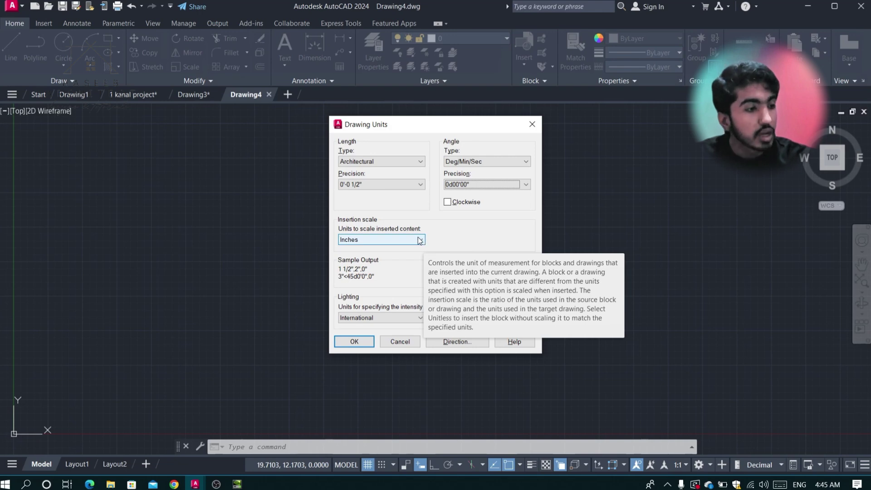
click(421, 237)
click(414, 258)
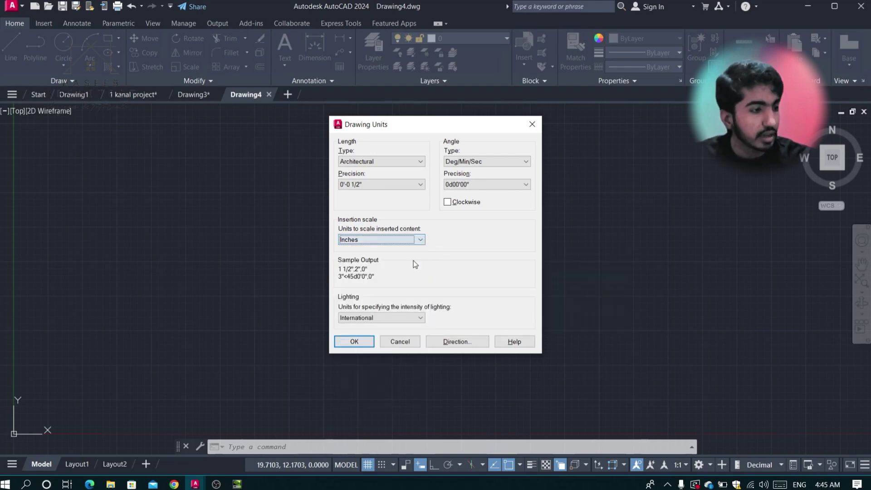
click(354, 341)
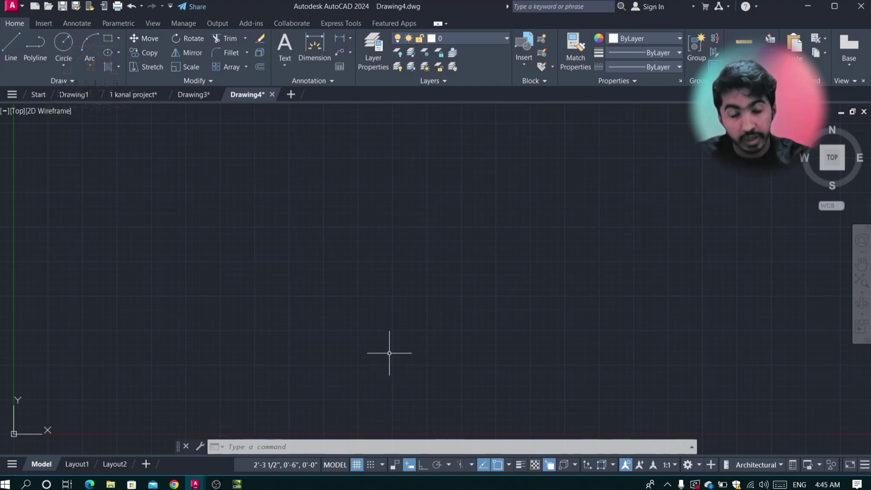
Modify the Standard dimension style so linear dimensions use the Architectural format with a precision of 0'-0 1/2"
text(D)
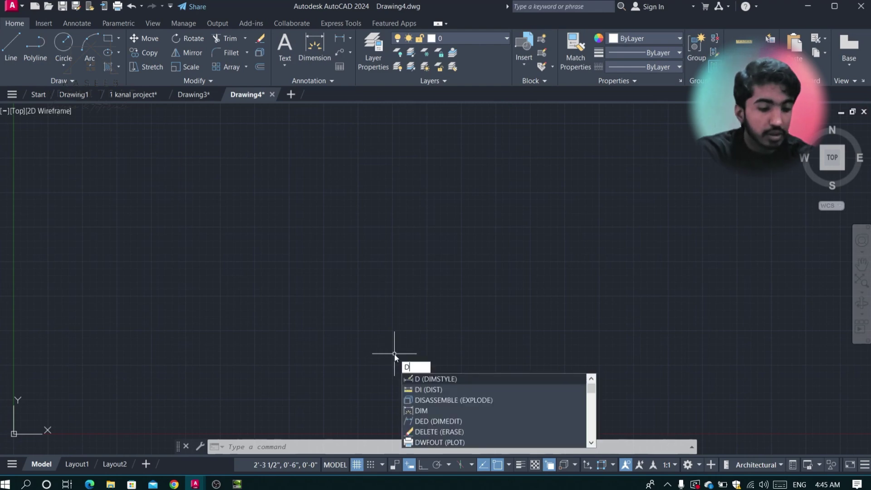
key(Return)
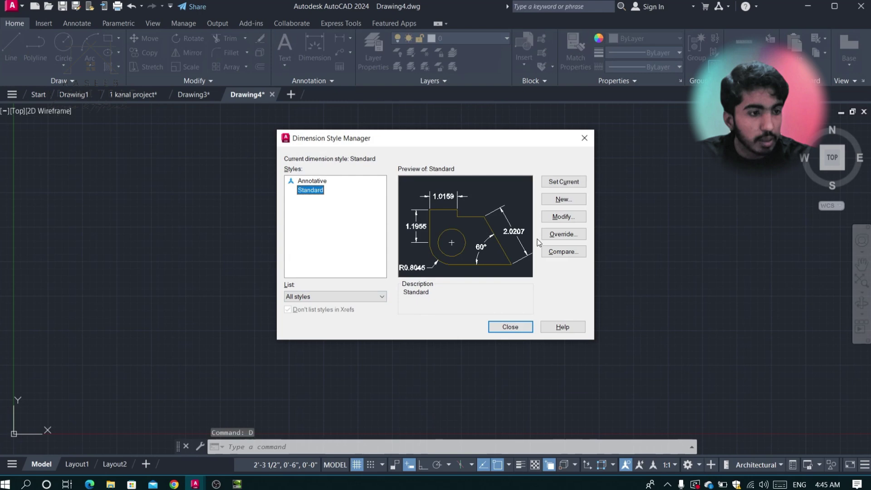
click(569, 217)
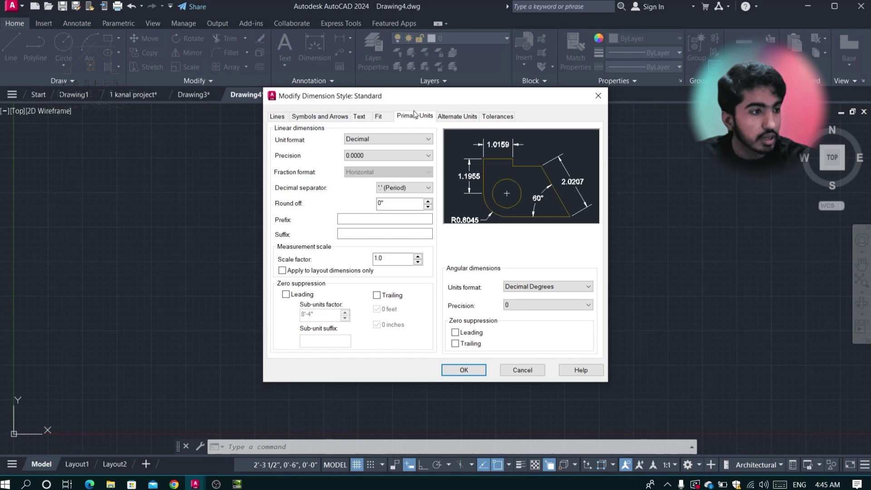
click(426, 140)
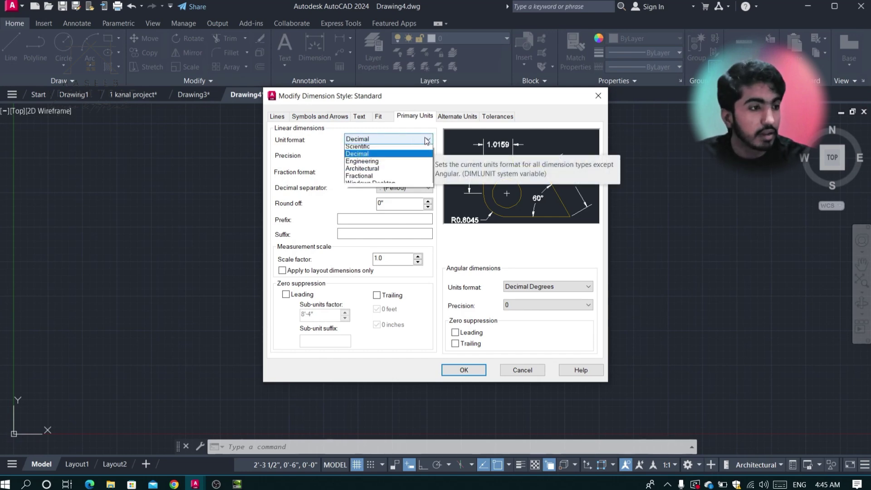
click(417, 171)
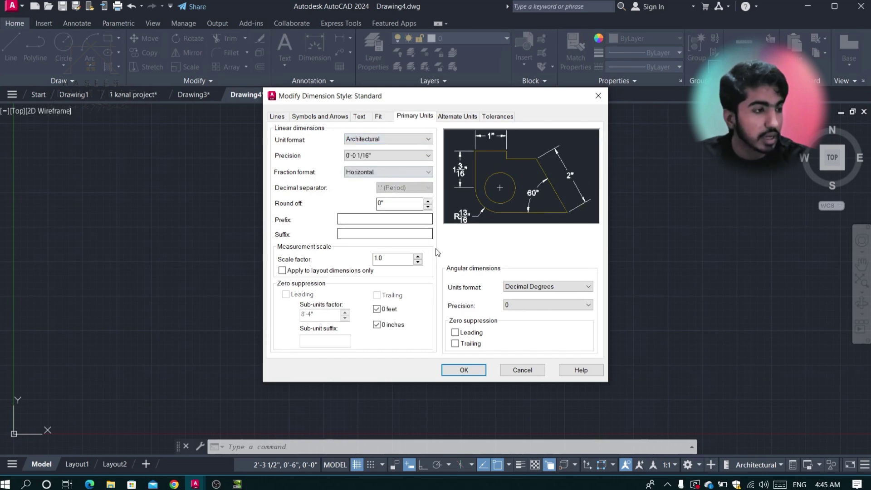
click(423, 157)
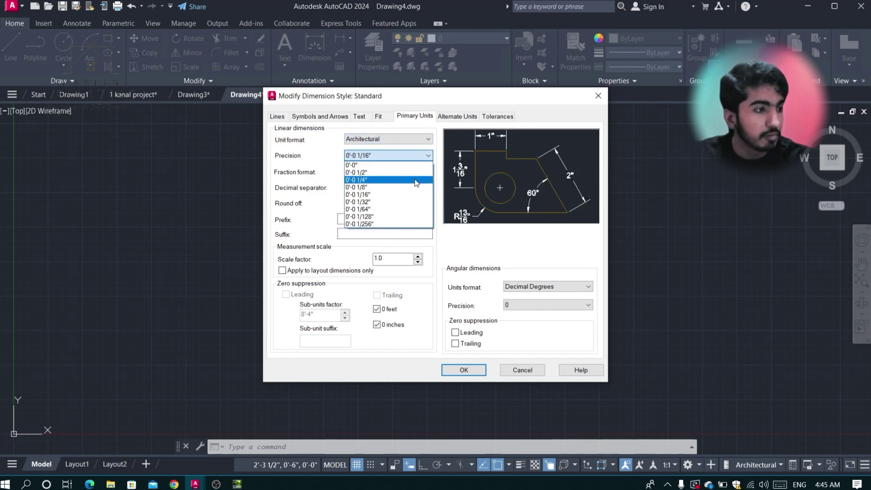
click(413, 173)
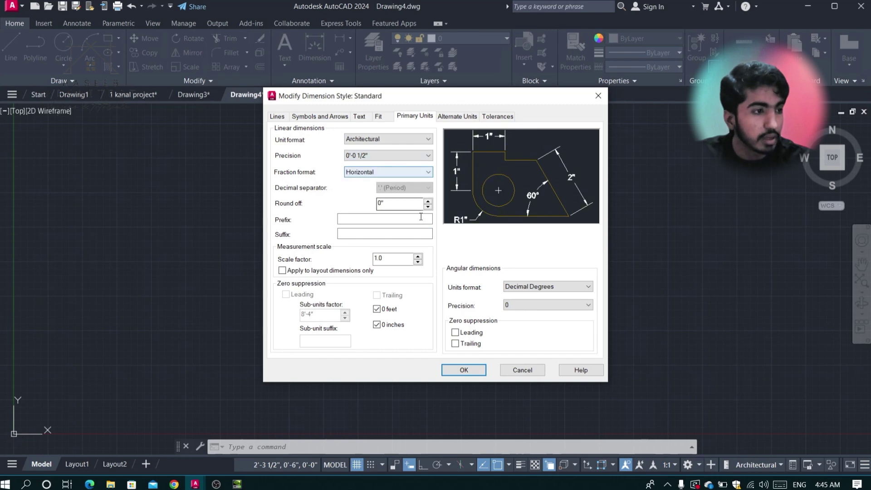
Set the Standard style's angular dimensions to Degrees Minutes Seconds with precision 0d00'00", and make the style current
click(561, 287)
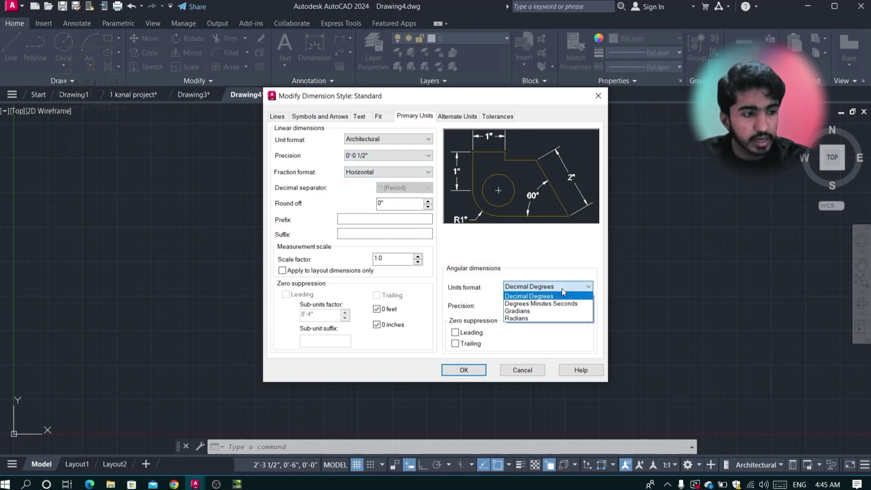
click(556, 306)
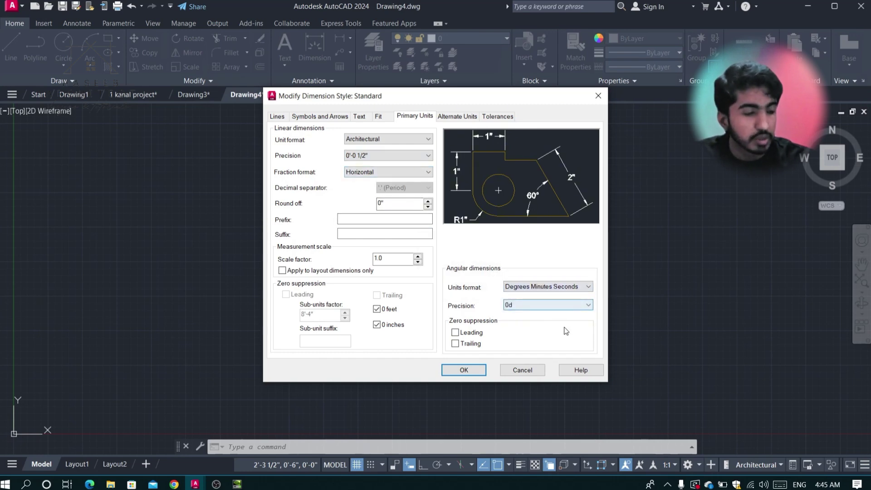
click(560, 307)
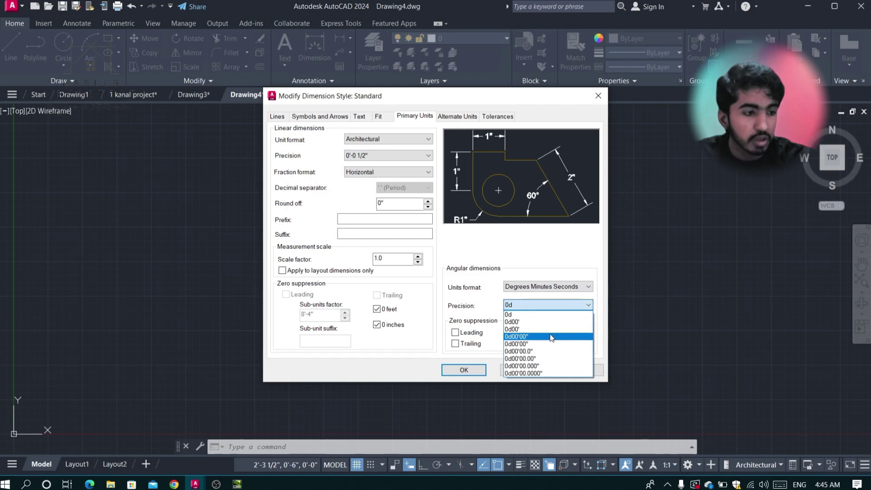
click(552, 338)
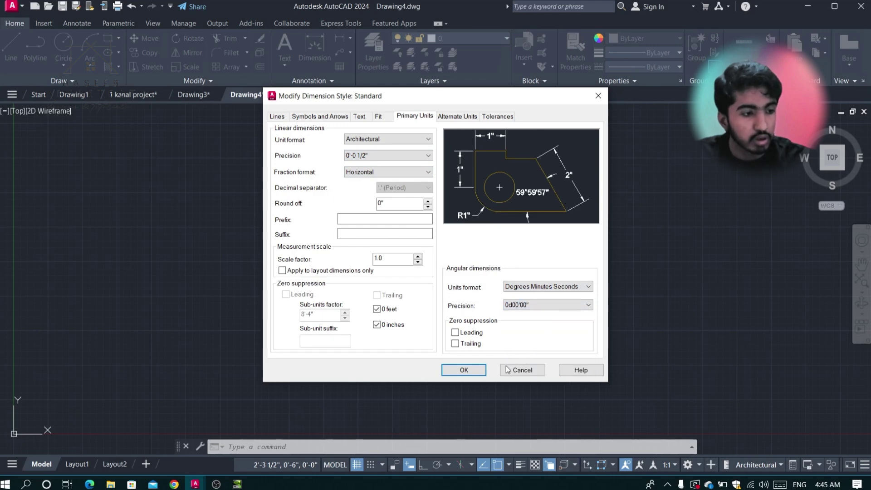
click(472, 371)
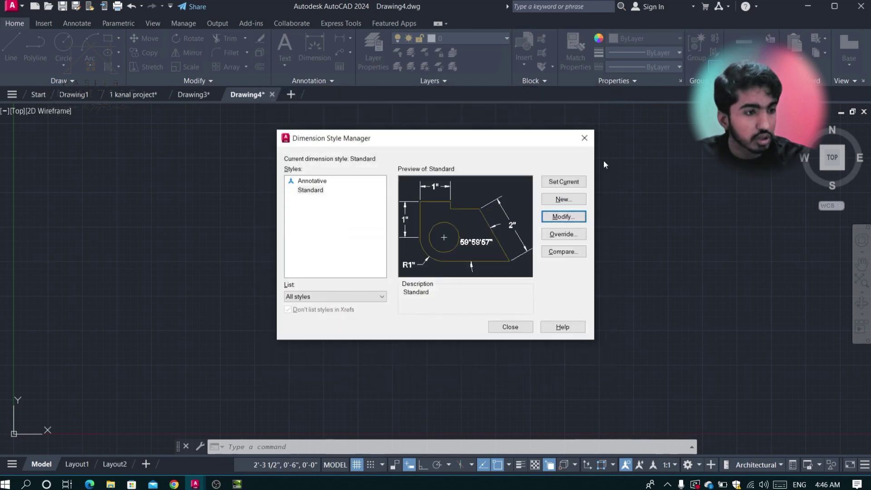
click(559, 182)
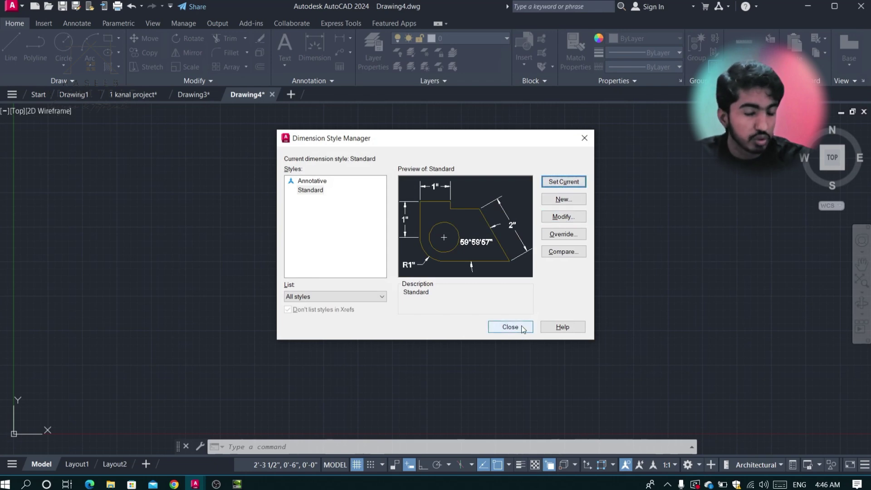
click(522, 327)
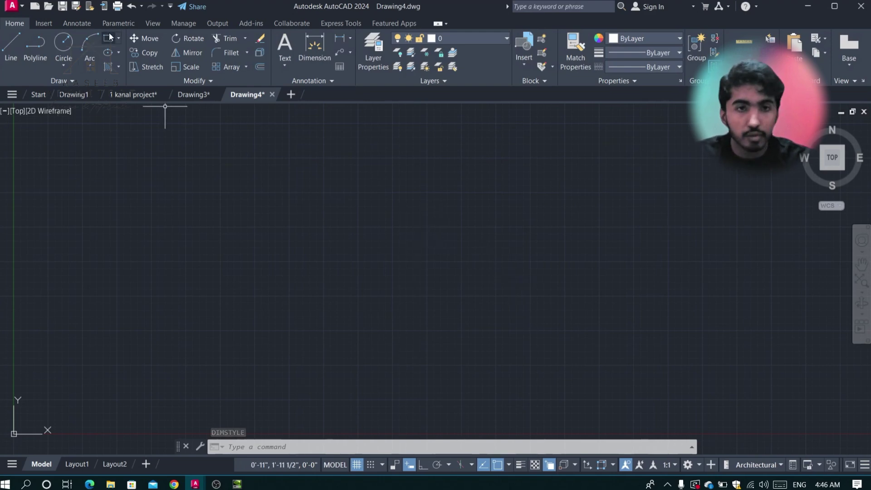
Draw a rectangle about 1'-9 1/2" wide in the middle of the drawing area
click(109, 38)
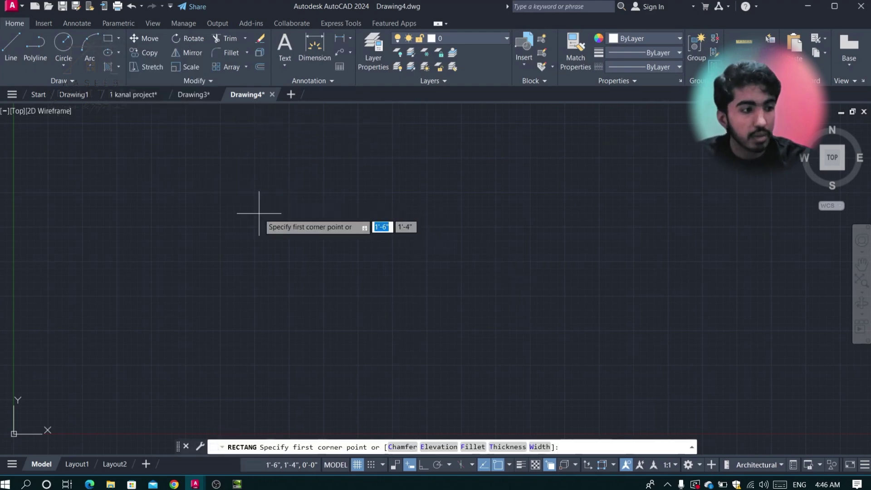
click(253, 171)
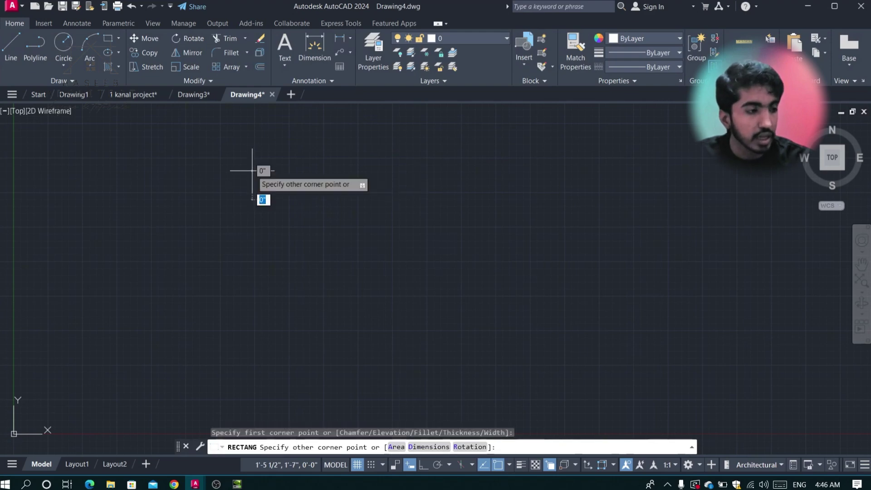
click(548, 345)
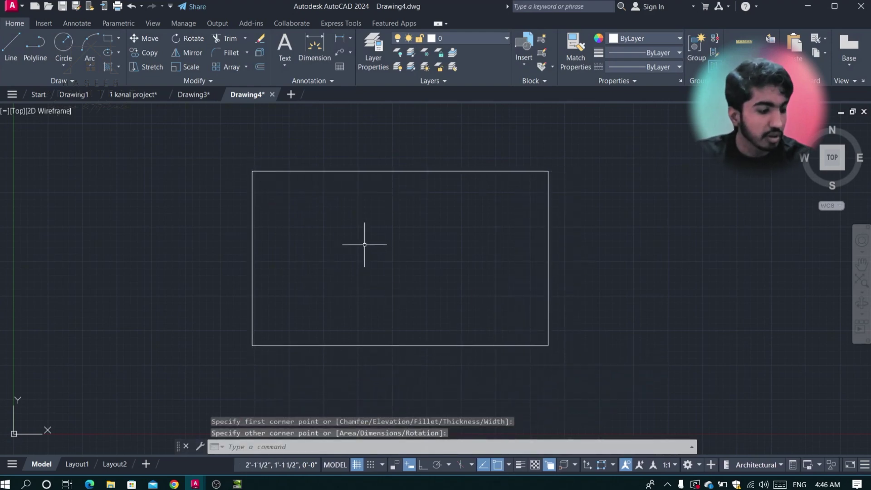
Dimension the rectangle's bottom edge, placing the dimension line just inside the rectangle
text(dim)
key(Return)
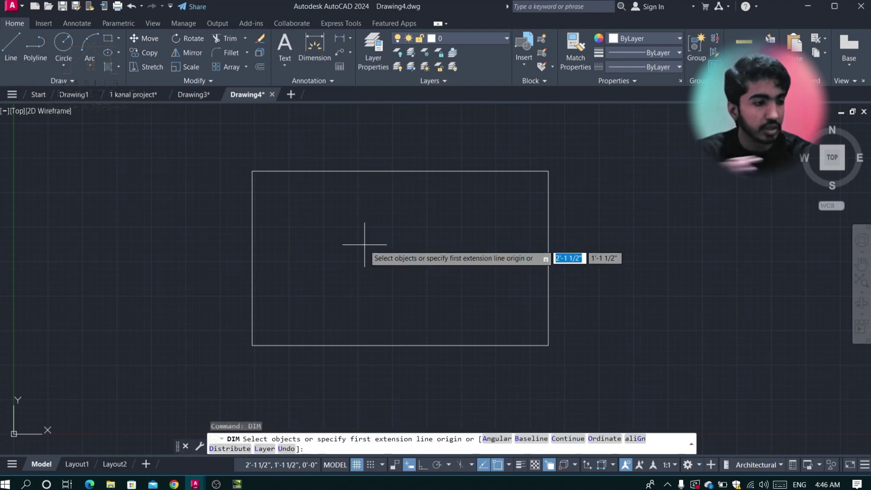
key(Return)
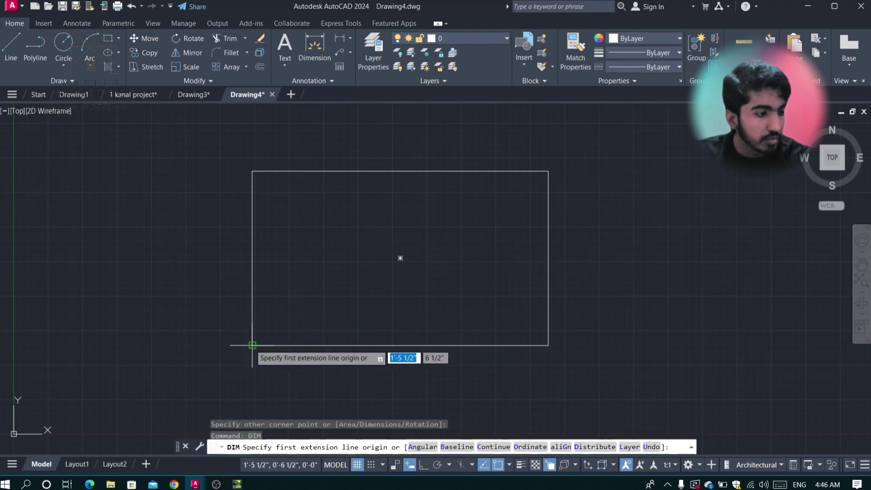
click(252, 344)
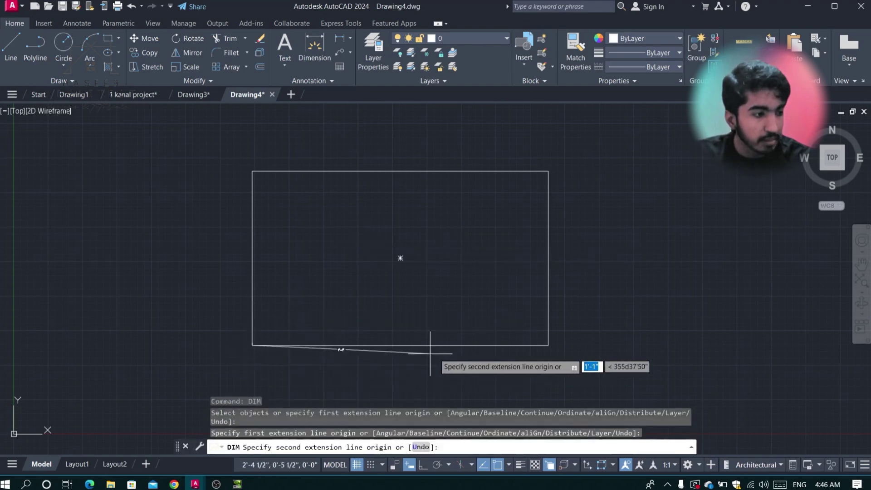
click(548, 345)
click(508, 332)
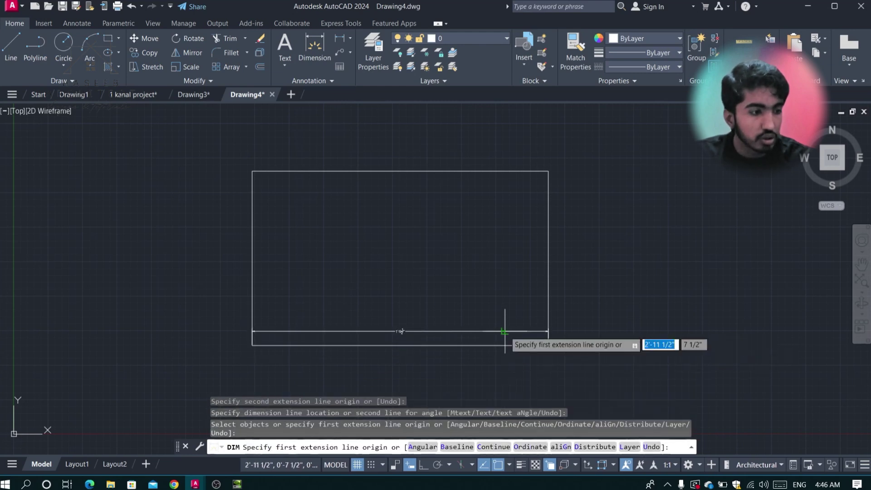
scroll(382, 342, up, 10)
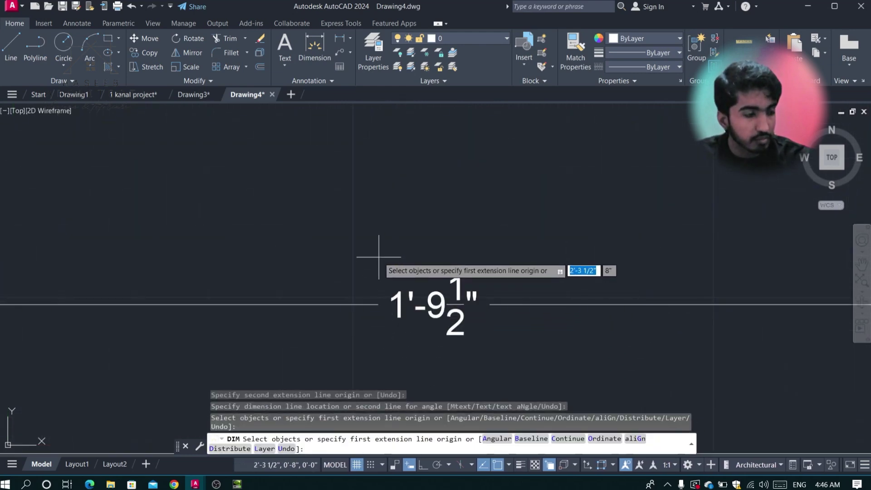
text(c)
key(Return)
key(Escape)
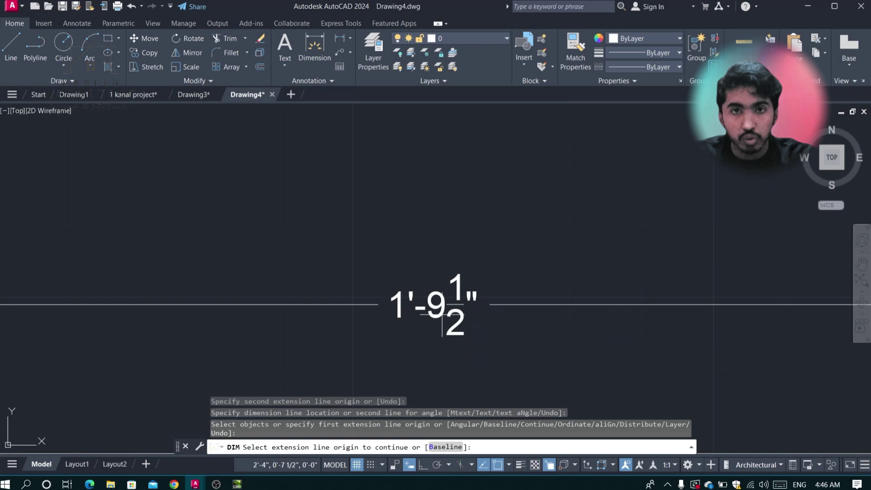
End the dimension command and switch to the 1 kanal project drawing
scroll(447, 304, down, 8)
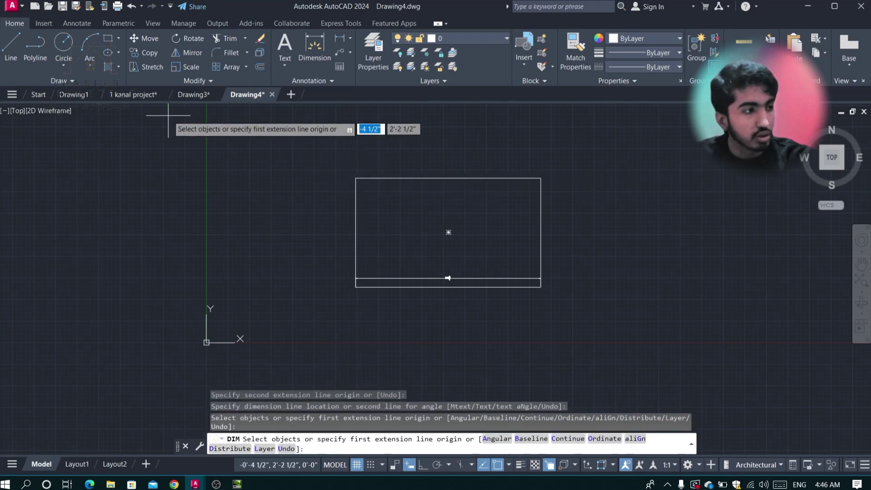
key(Return)
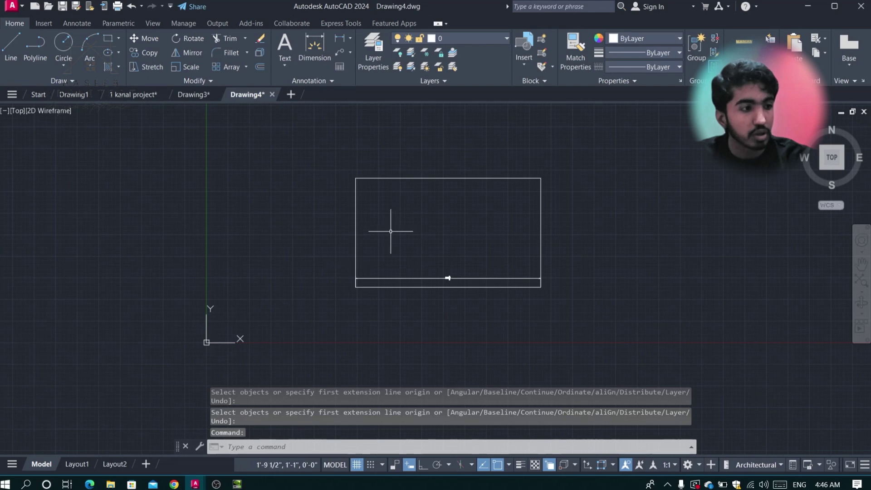
scroll(389, 232, down, 8)
click(114, 95)
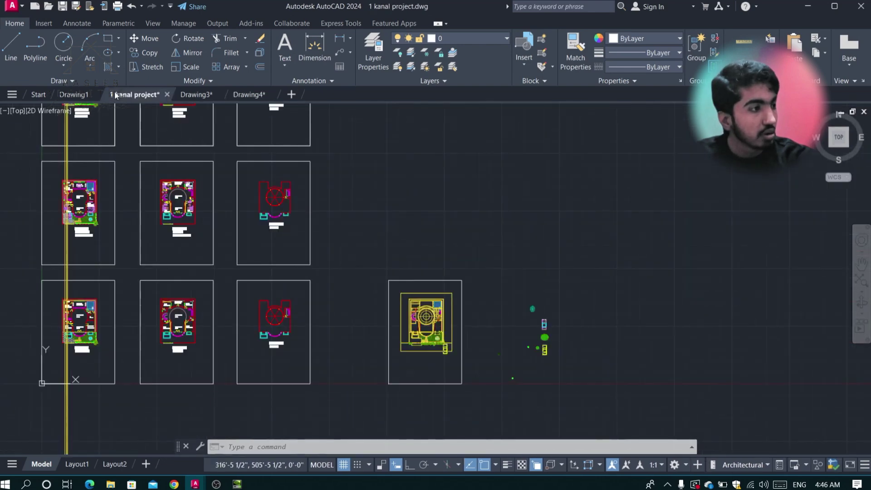